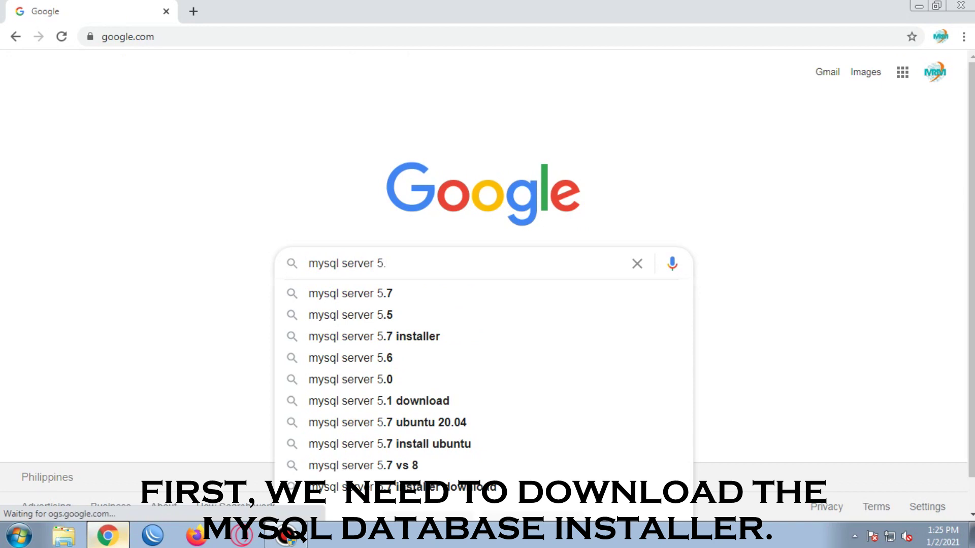
Step: Search Google for 'mysql server 5 installer download', then refine it to 'mysql server 5.0 installer download'
{"action": "key", "text": "BackSpace"}
{"action": "type", "text": "installer"}
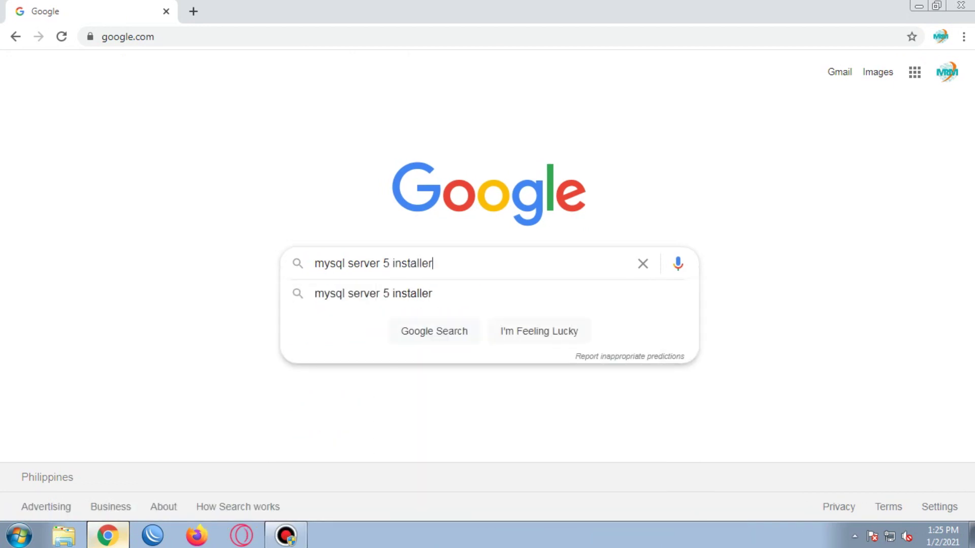
{"action": "type", "text": " download"}
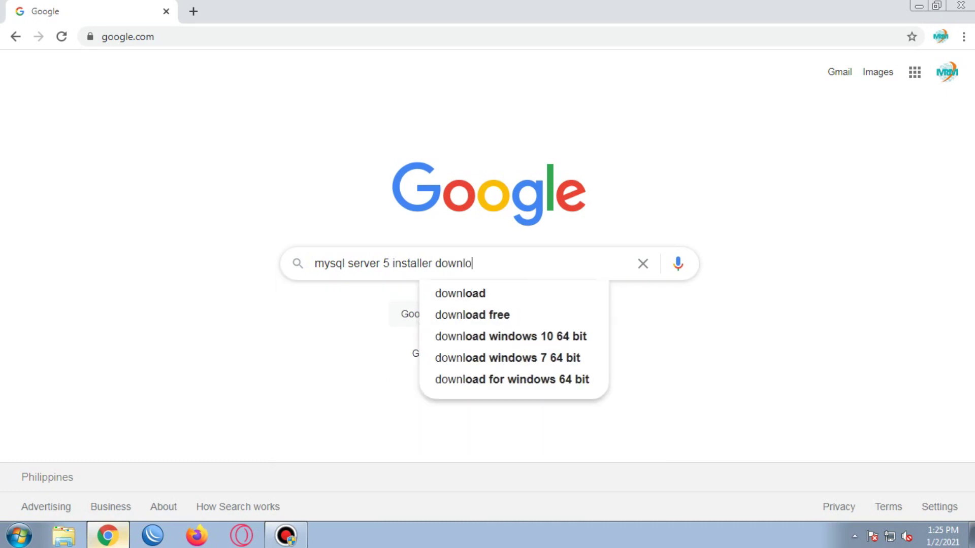
{"action": "key", "text": "Return"}
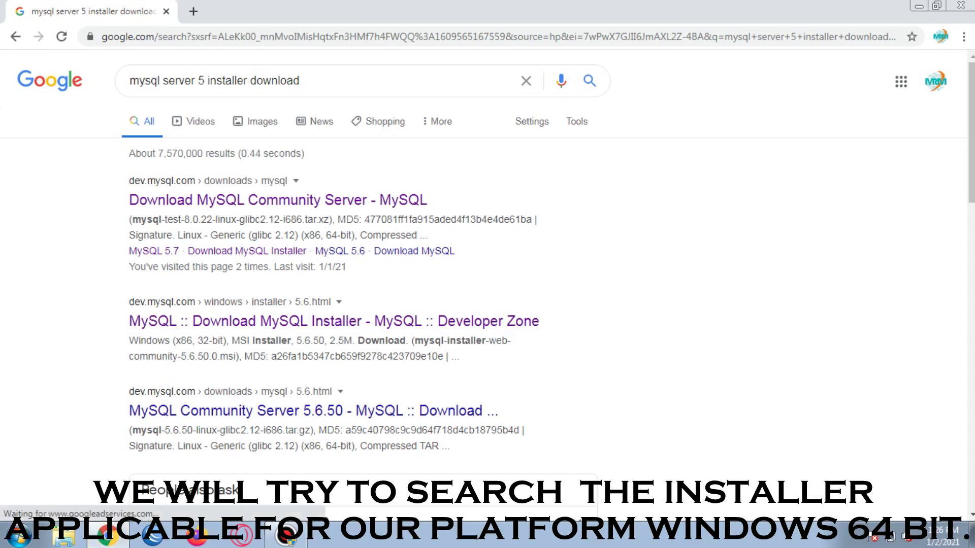
{"action": "left_click", "coordinate": [204, 81]}
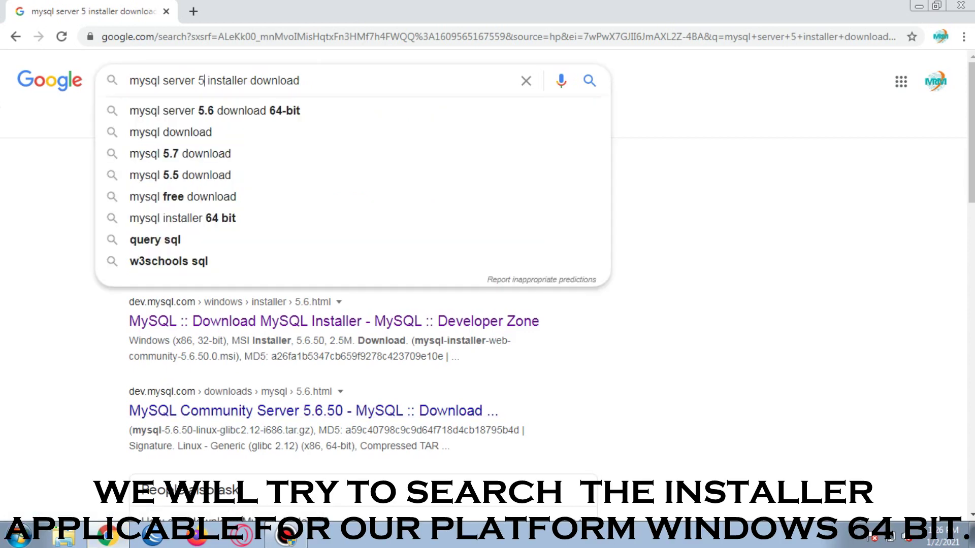
{"action": "type", "text": ".0"}
{"action": "key", "text": "Return"}
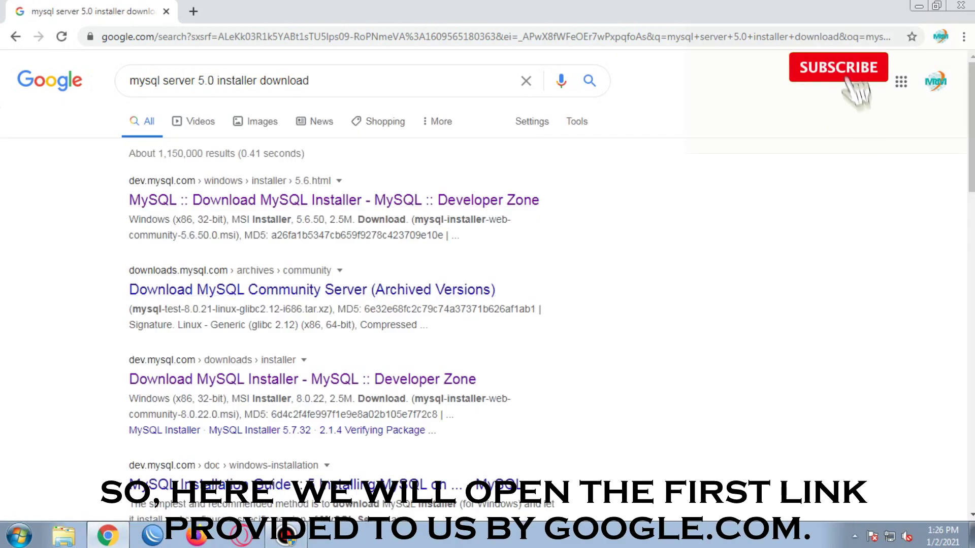
Step: Open the 'Download MySQL Community Server (Archived Versions)' result and select product version 5.5.8
{"action": "left_click", "coordinate": [312, 289]}
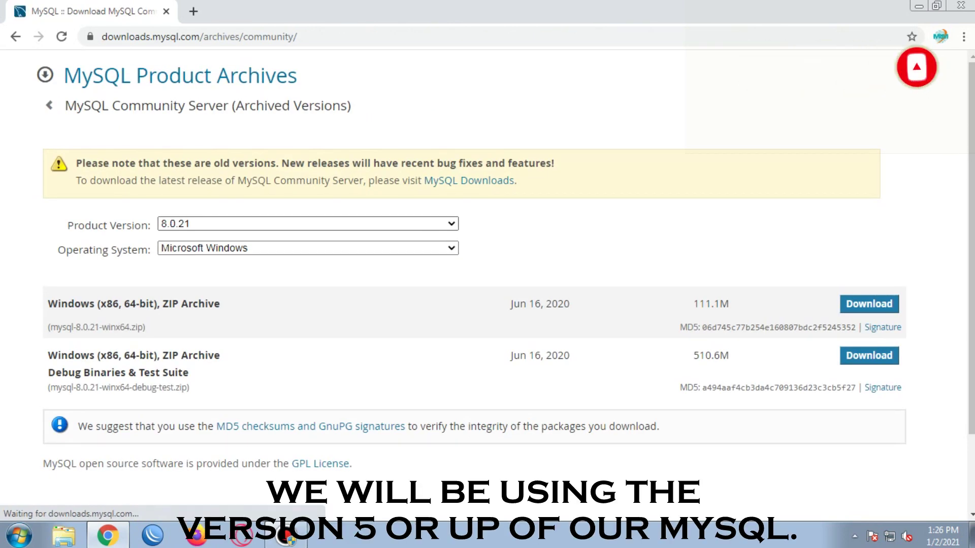
{"action": "left_click", "coordinate": [308, 223]}
{"action": "scroll", "coordinate": [303, 355], "scroll_direction": "down", "scroll_amount": 20}
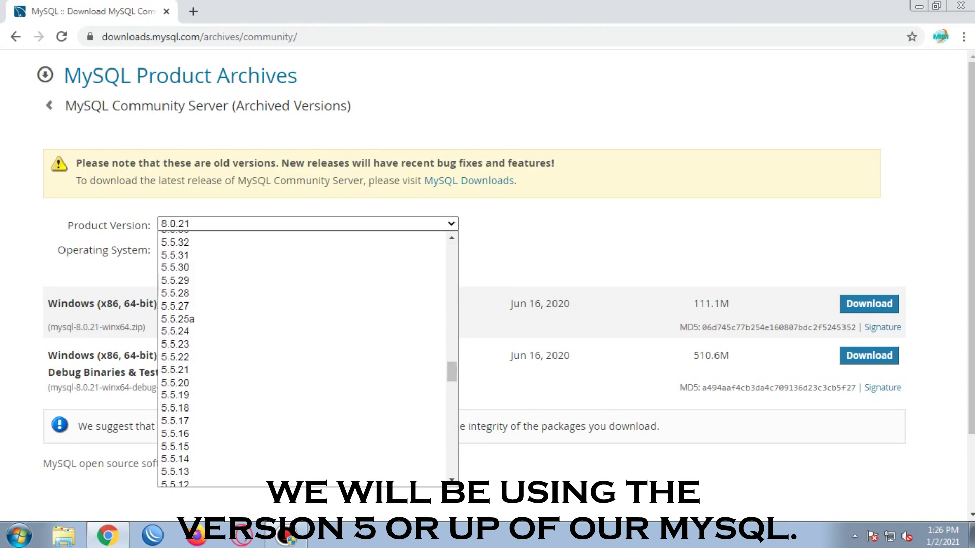
{"action": "scroll", "coordinate": [302, 355], "scroll_direction": "down", "scroll_amount": 8}
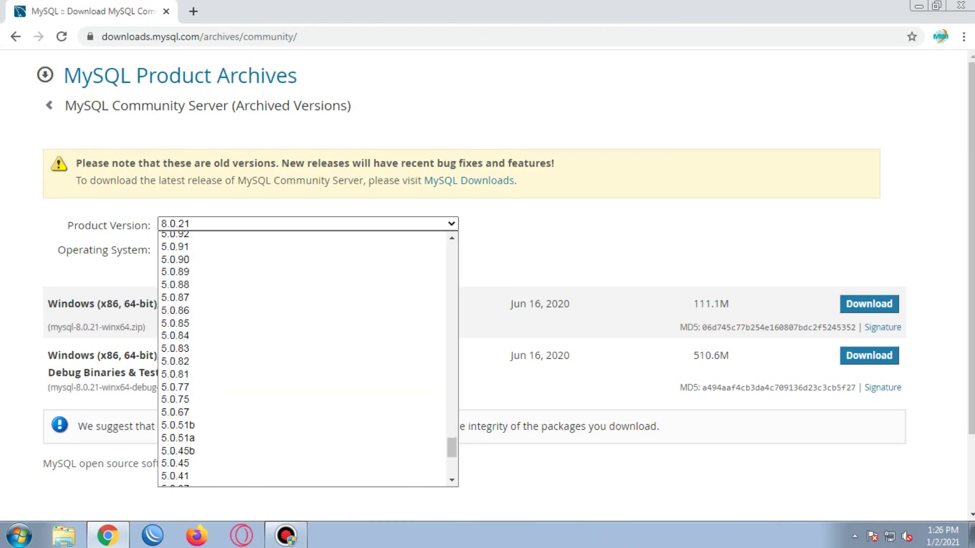
{"action": "scroll", "coordinate": [204, 356], "scroll_direction": "up", "scroll_amount": 20}
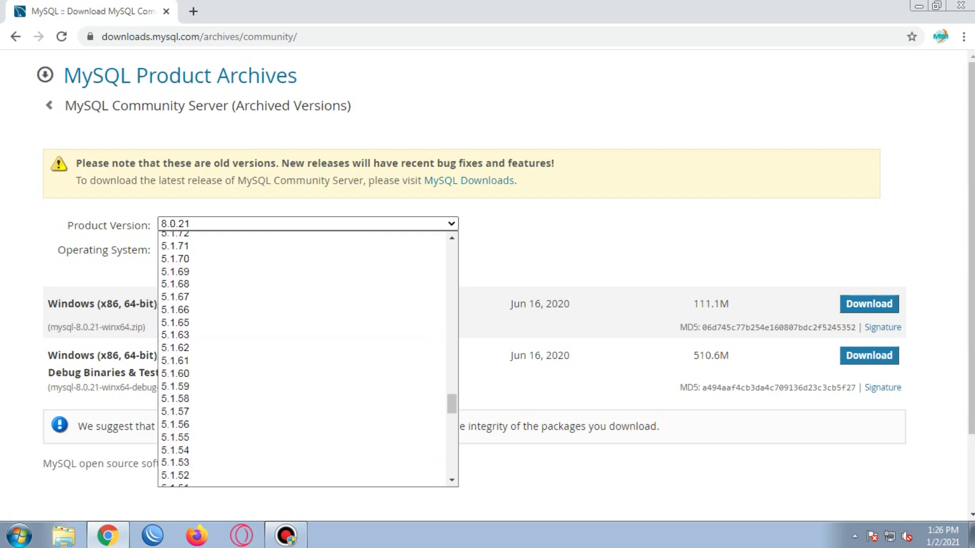
{"action": "scroll", "coordinate": [302, 329], "scroll_direction": "up", "scroll_amount": 3}
{"action": "scroll", "coordinate": [302, 325], "scroll_direction": "down", "scroll_amount": 6}
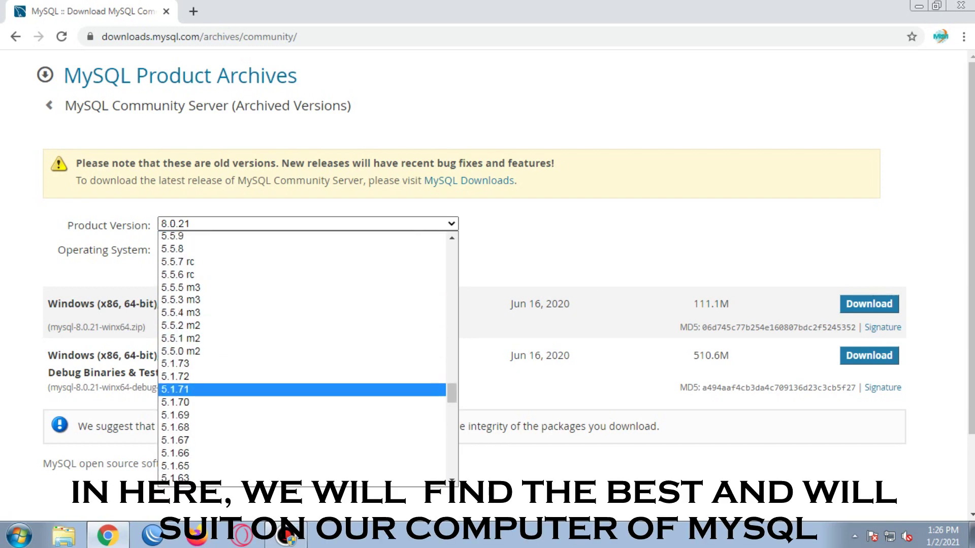
{"action": "scroll", "coordinate": [302, 389], "scroll_direction": "up", "scroll_amount": 1}
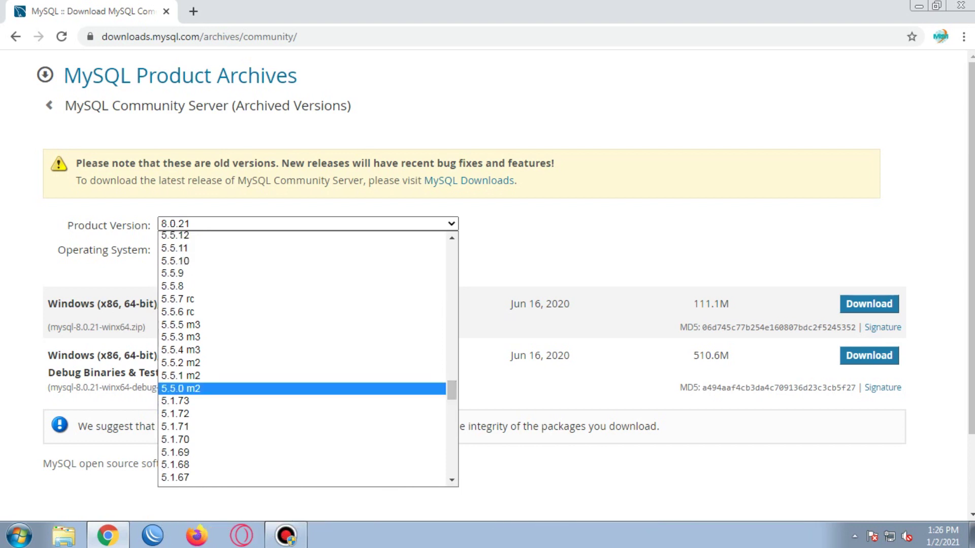
{"action": "scroll", "coordinate": [302, 396], "scroll_direction": "down", "scroll_amount": 15}
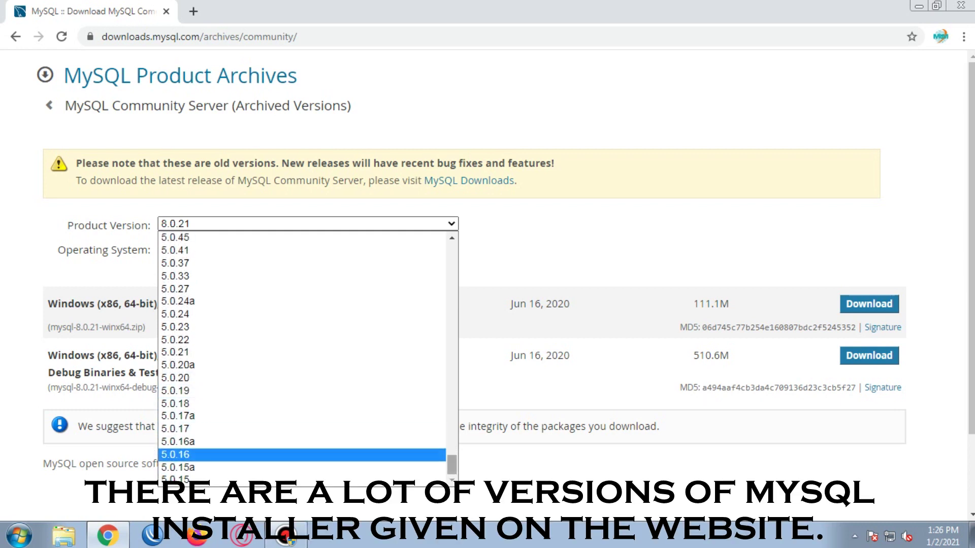
{"action": "scroll", "coordinate": [303, 460], "scroll_direction": "up", "scroll_amount": 15}
{"action": "scroll", "coordinate": [302, 373], "scroll_direction": "up", "scroll_amount": 15}
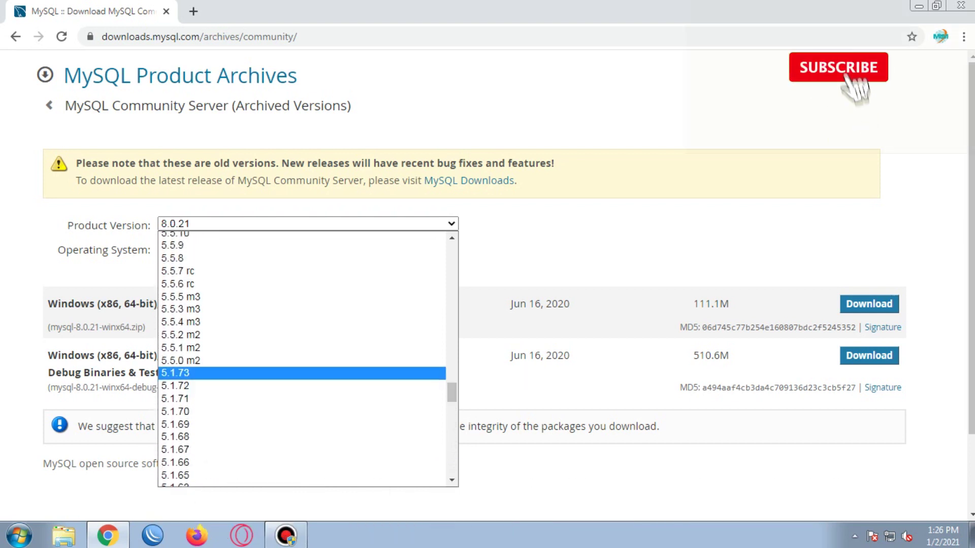
{"action": "scroll", "coordinate": [302, 274], "scroll_direction": "up", "scroll_amount": 3}
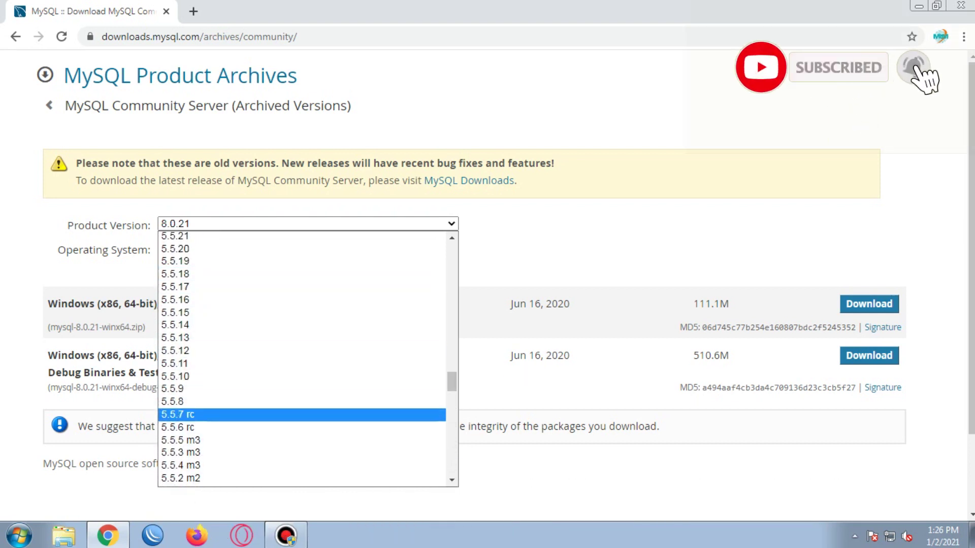
{"action": "left_click", "coordinate": [302, 401]}
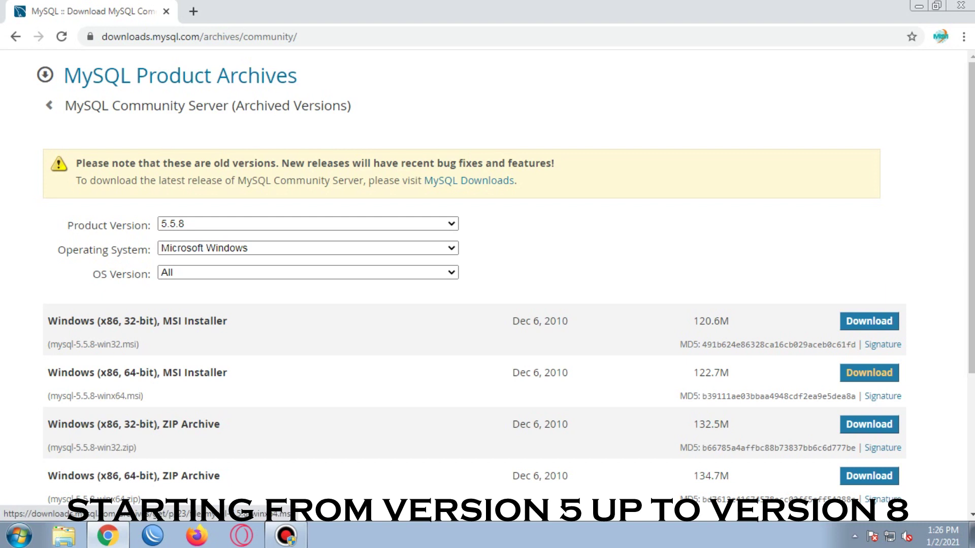
Step: Download the Windows (x86, 64-bit) MSI installer and show the full downloads list
{"action": "left_click", "coordinate": [868, 373]}
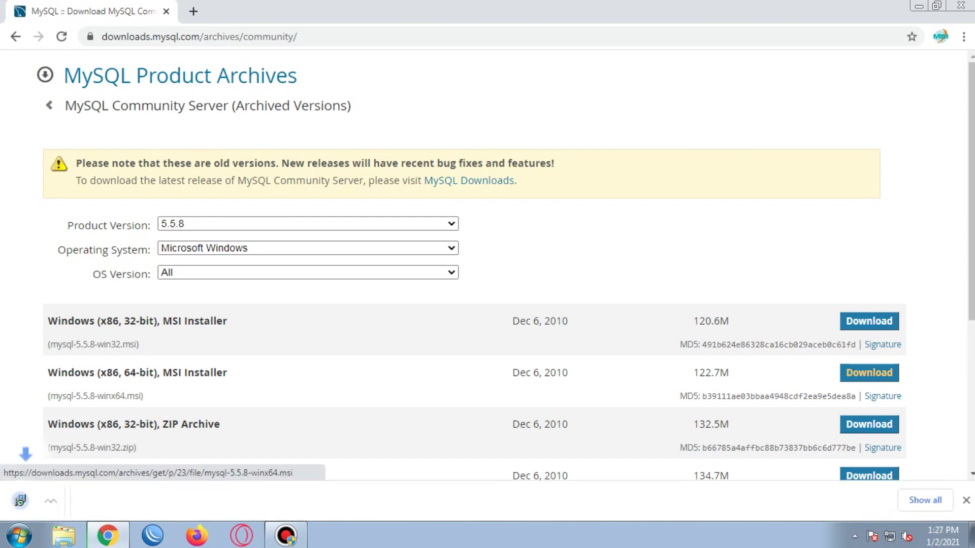
{"action": "left_click", "coordinate": [925, 500]}
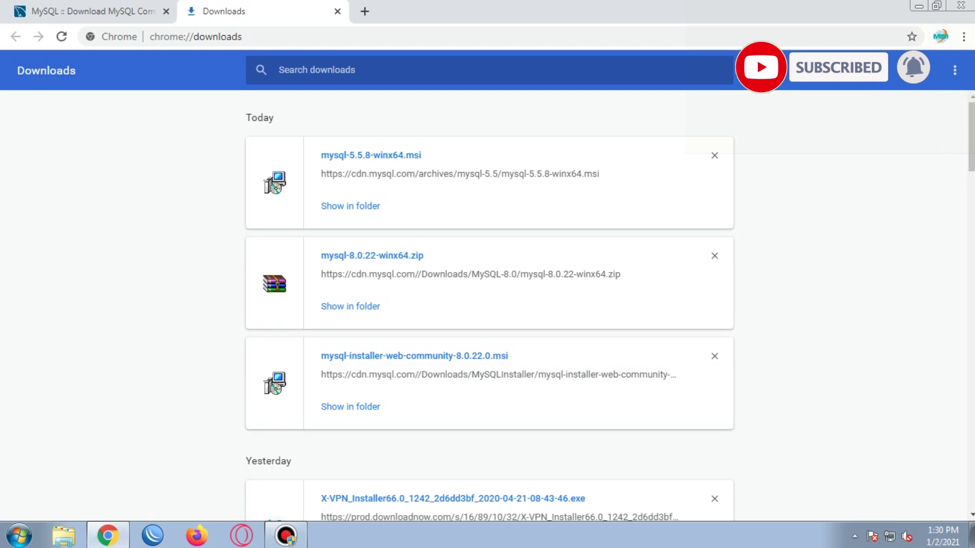
Step: Run mysql-5.5.8-winx64.msi past the security warning, accept the license, and continue with Typical setup
{"action": "left_click", "coordinate": [371, 154]}
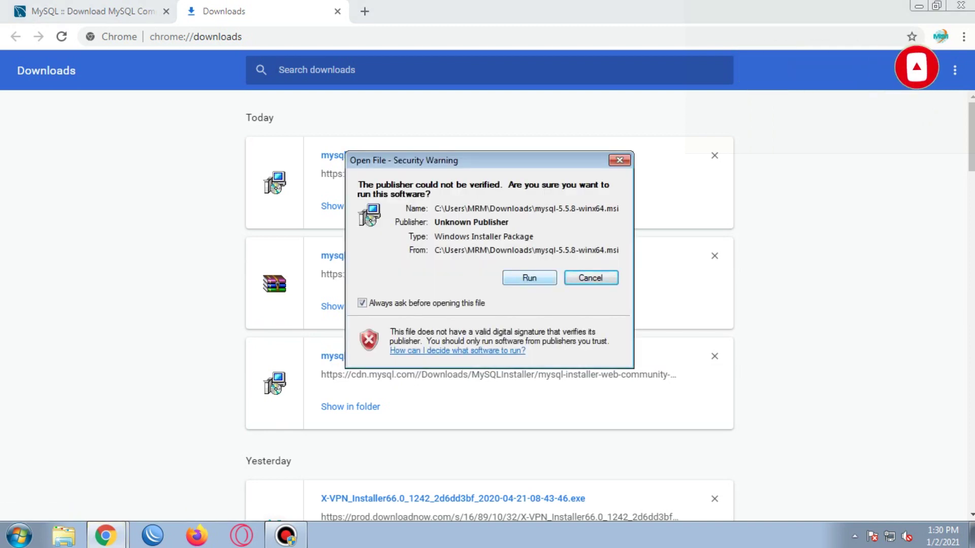
{"action": "left_click", "coordinate": [529, 277]}
{"action": "key", "text": "Return"}
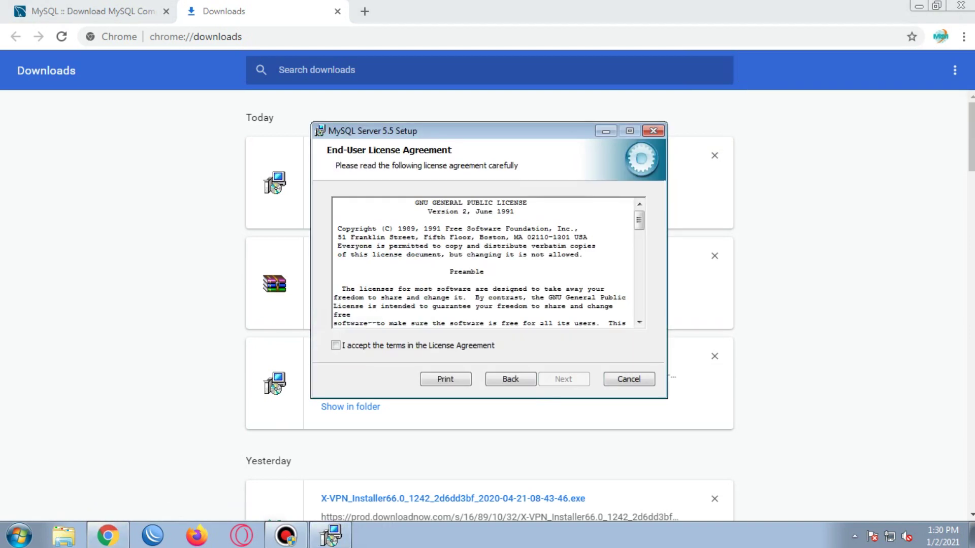
{"action": "key", "text": "alt+a"}
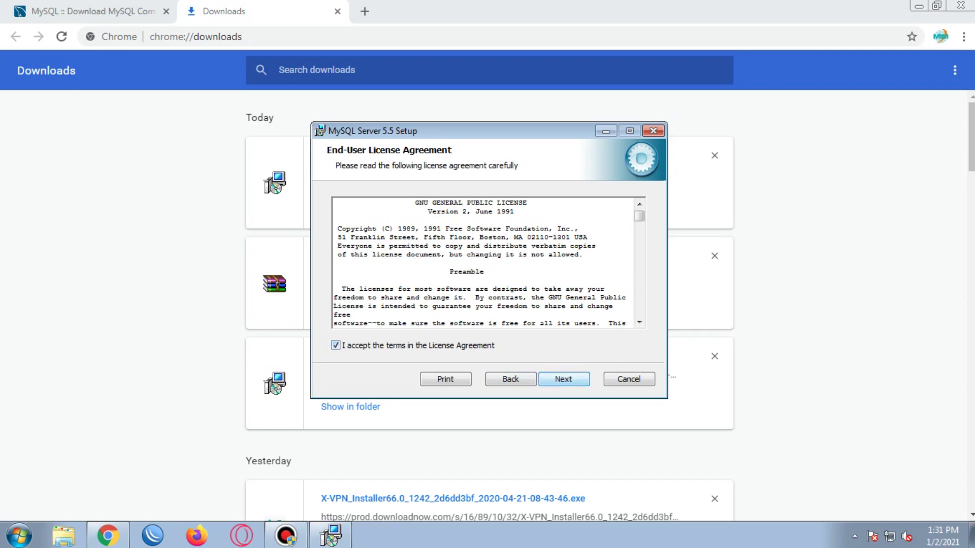
{"action": "key", "text": "alt+n"}
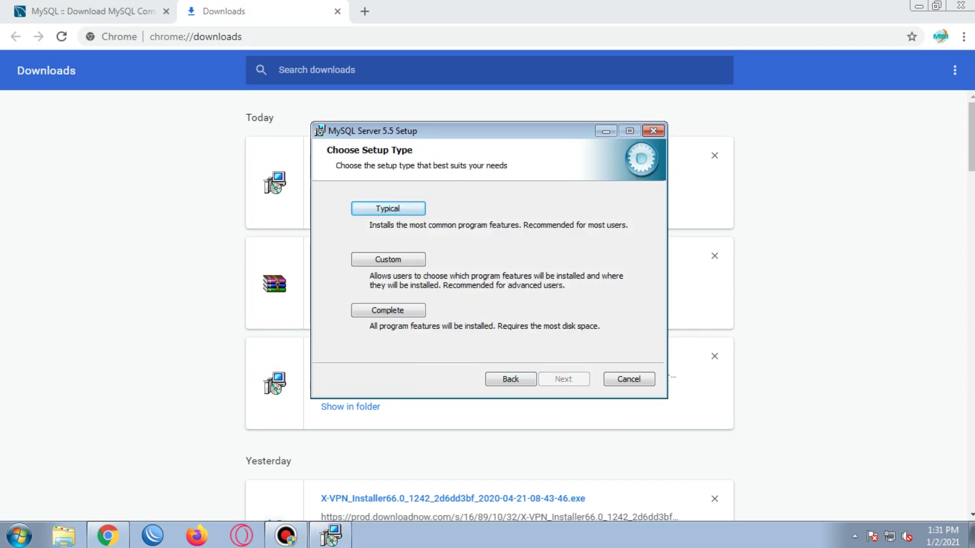
{"action": "key", "text": "Return"}
{"action": "key", "text": "Return"}
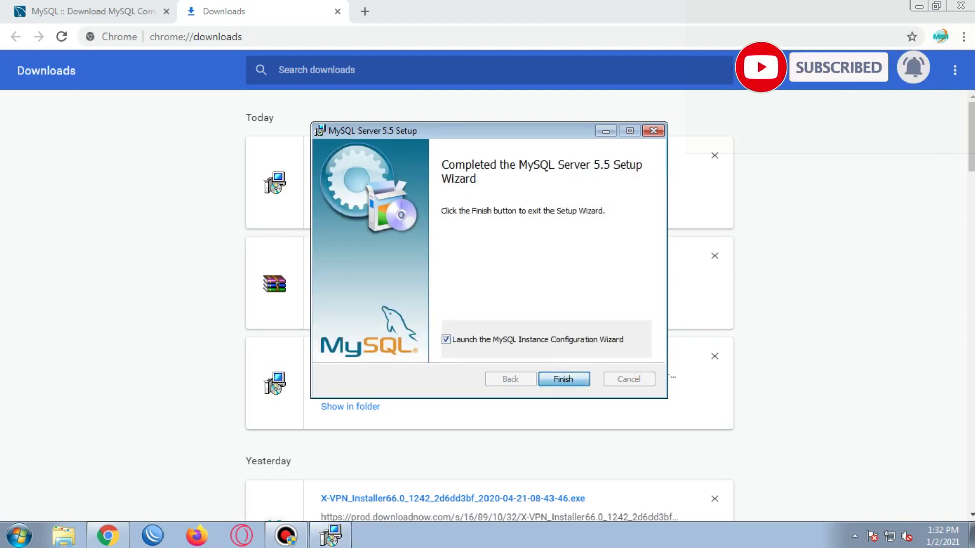
Step: Launch the configuration wizard and accept the Detailed, server type, connection and character set defaults
{"action": "key", "text": "Return"}
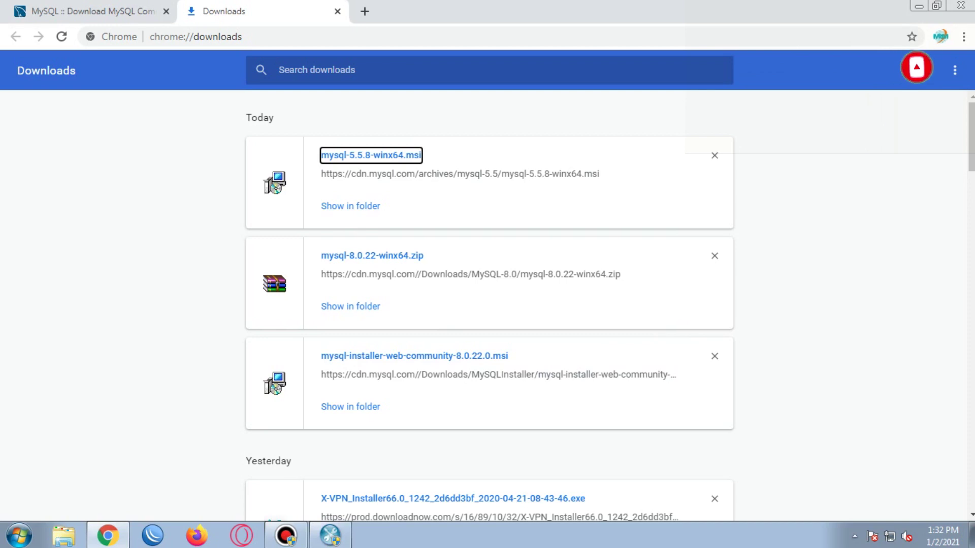
{"action": "key", "text": "Return"}
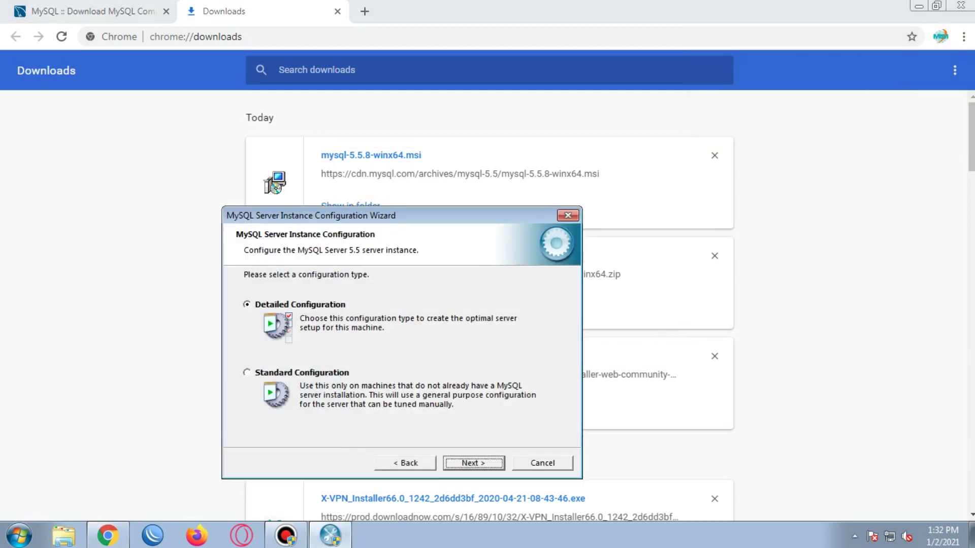
{"action": "key", "text": "Return"}
{"action": "key", "text": "Return"}
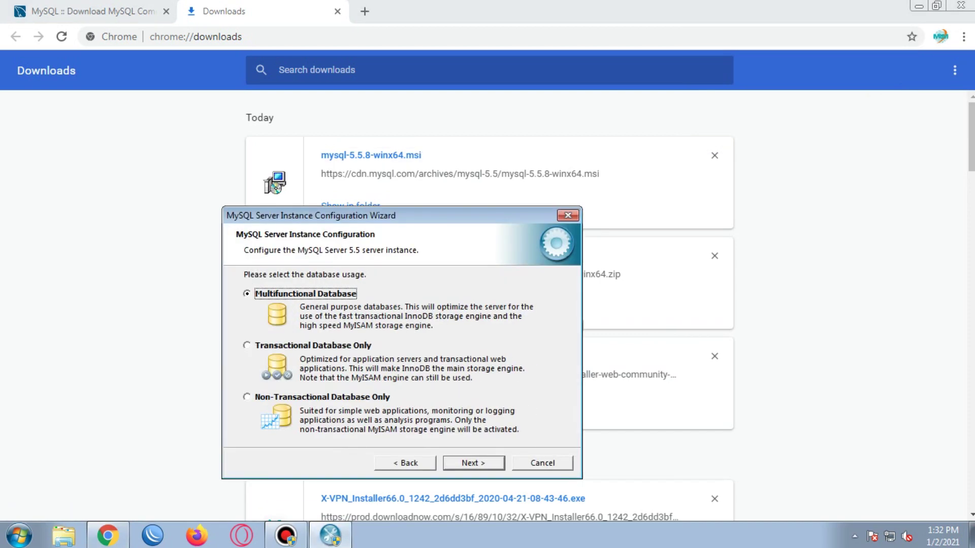
{"action": "key", "text": "Return"}
{"action": "key", "text": "Return"}
{"action": "key", "text": "Return"}
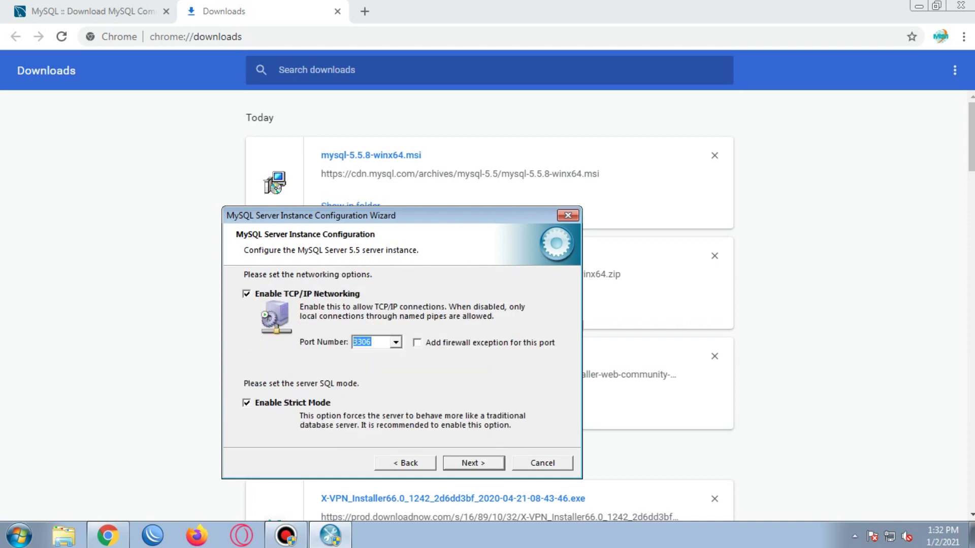
{"action": "key", "text": "Return"}
{"action": "key", "text": "Return"}
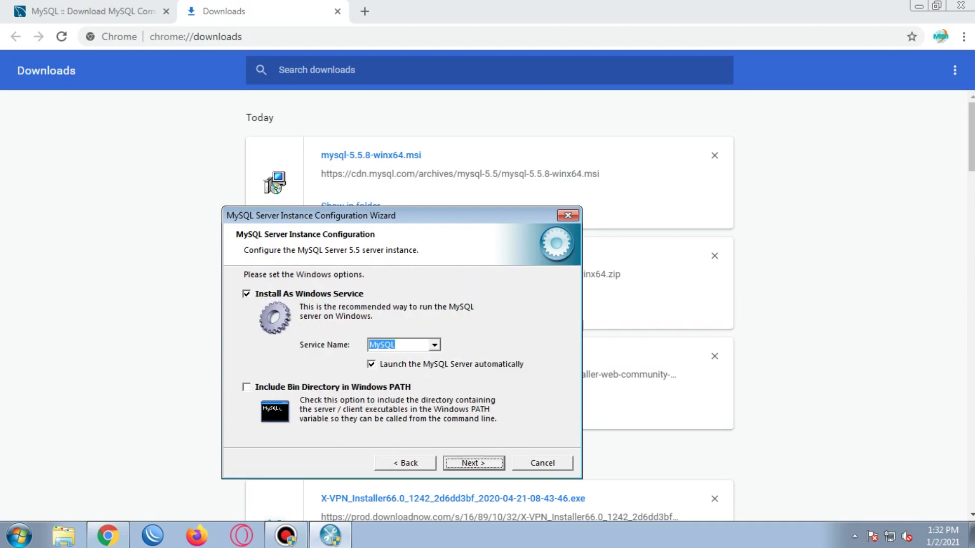
{"action": "key", "text": "Return"}
Step: Enter and confirm the root password, execute the configuration, and close the wizard
{"action": "type", "text": "****"}
{"action": "key", "text": "Tab"}
{"action": "type", "text": "****"}
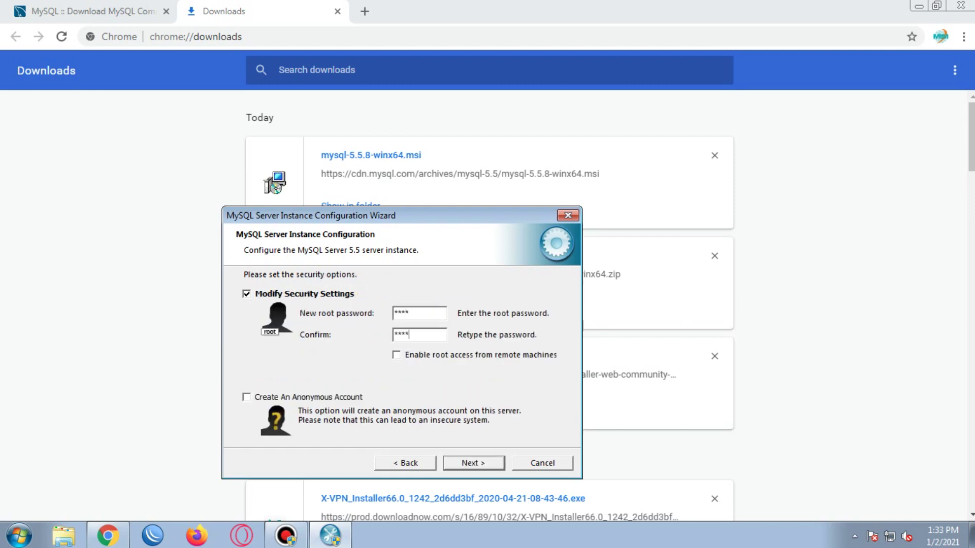
{"action": "key", "text": "Return"}
{"action": "key", "text": "Return"}
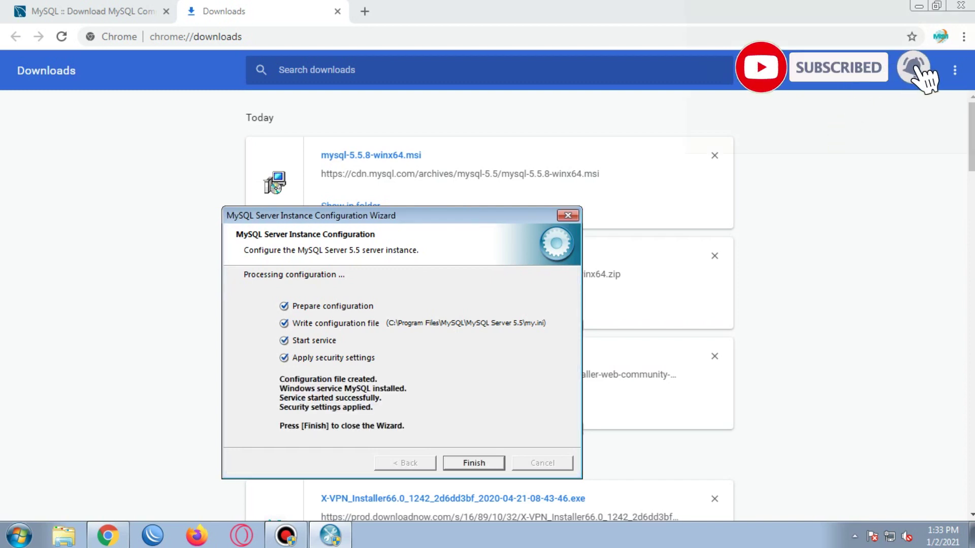
{"action": "key", "text": "Return"}
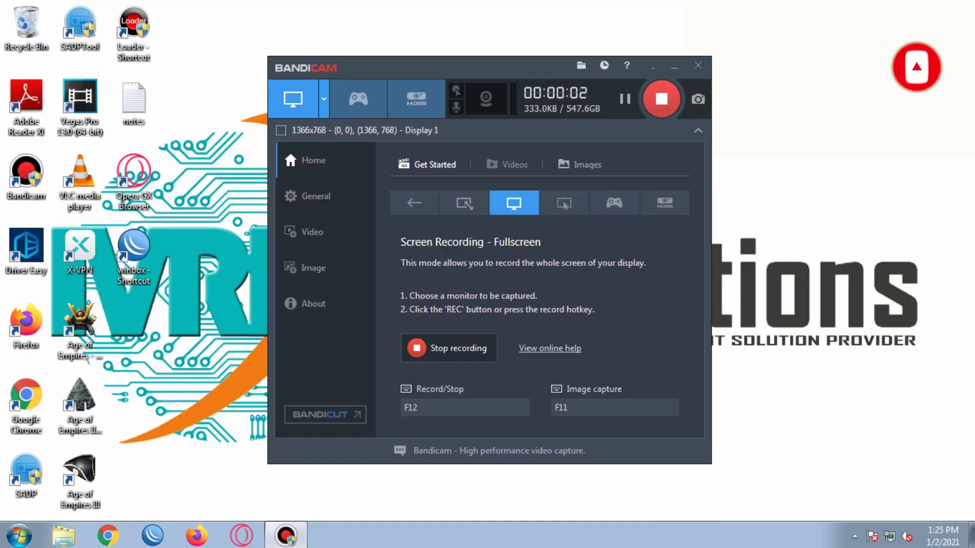
Step: Launch Chrome and go to google.com
{"action": "left_click", "coordinate": [675, 65]}
{"action": "left_click", "coordinate": [108, 535]}
{"action": "type", "text": "google.com"}
{"action": "key", "text": "Return"}
Step: Search 'mysql server 5.0 installer download' and open the archived Community Server versions result
{"action": "type", "text": "mysql server 5."}
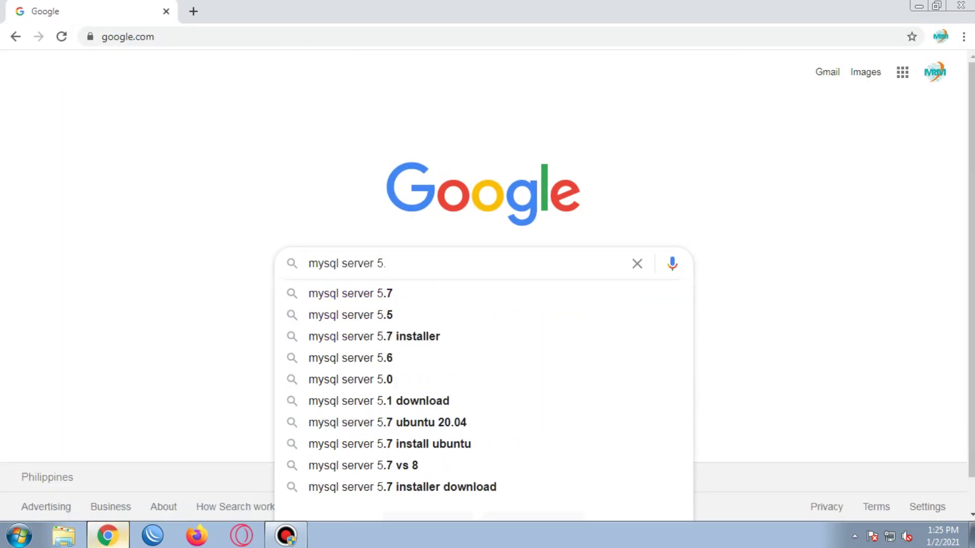
{"action": "key", "text": "BackSpace"}
{"action": "type", "text": "installer download"}
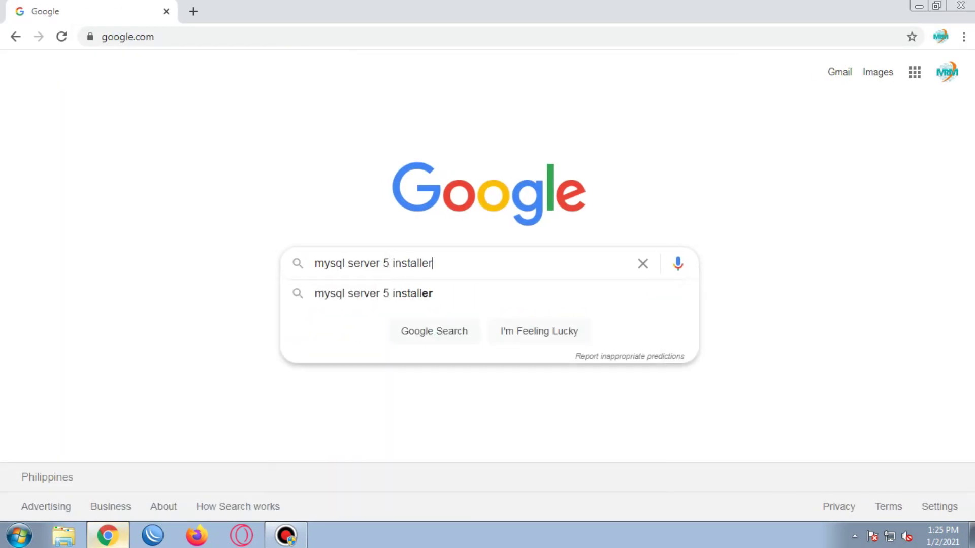
{"action": "key", "text": "Return"}
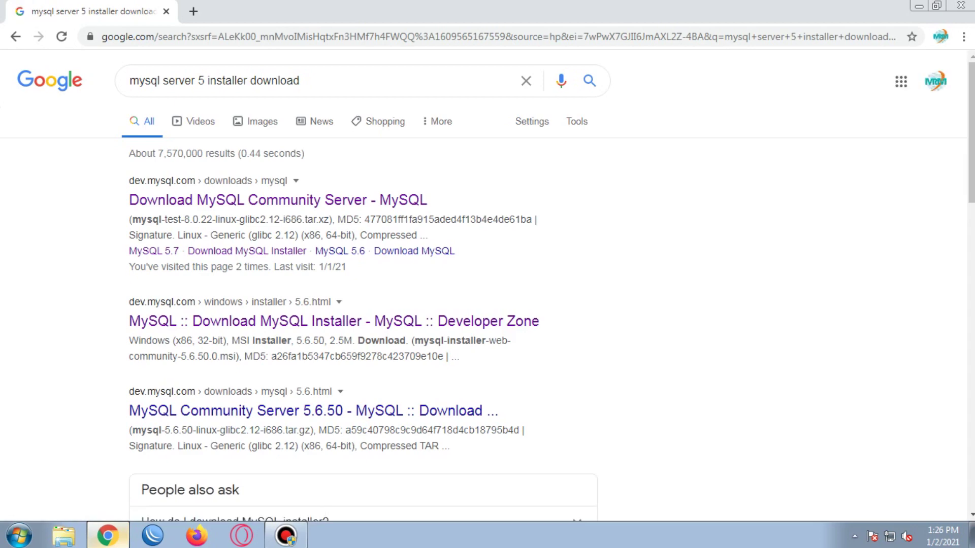
{"action": "left_click", "coordinate": [205, 81]}
{"action": "type", "text": ".0"}
{"action": "key", "text": "Return"}
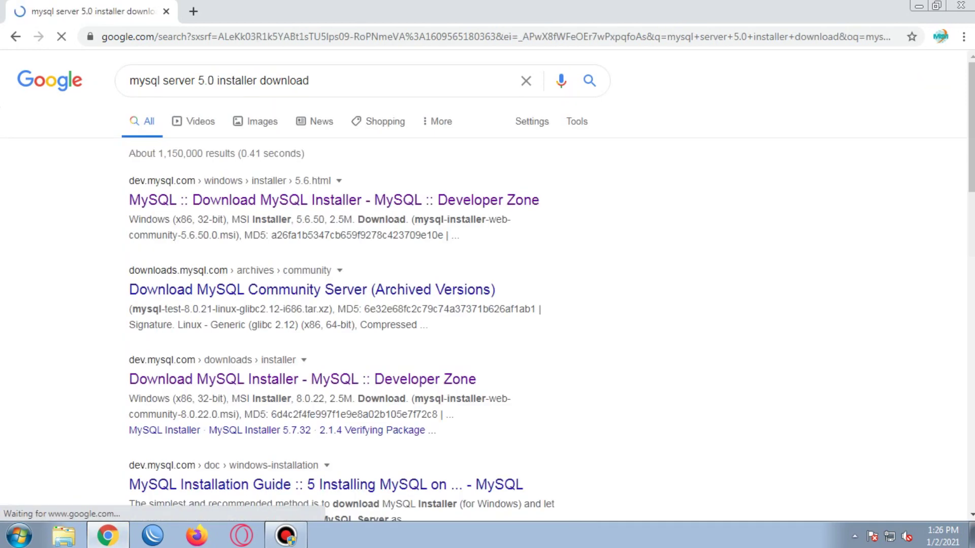
{"action": "left_click", "coordinate": [312, 290]}
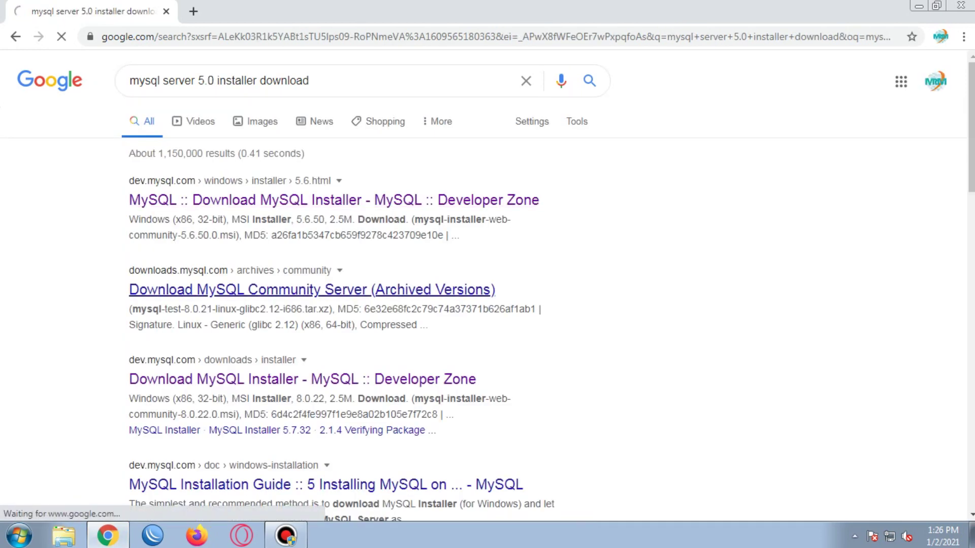
Step: Select product version 5.5.8 and download the Windows (x86, 64-bit) MSI installer
{"action": "left_click", "coordinate": [304, 223]}
{"action": "scroll", "coordinate": [302, 355], "scroll_direction": "down", "scroll_amount": 15}
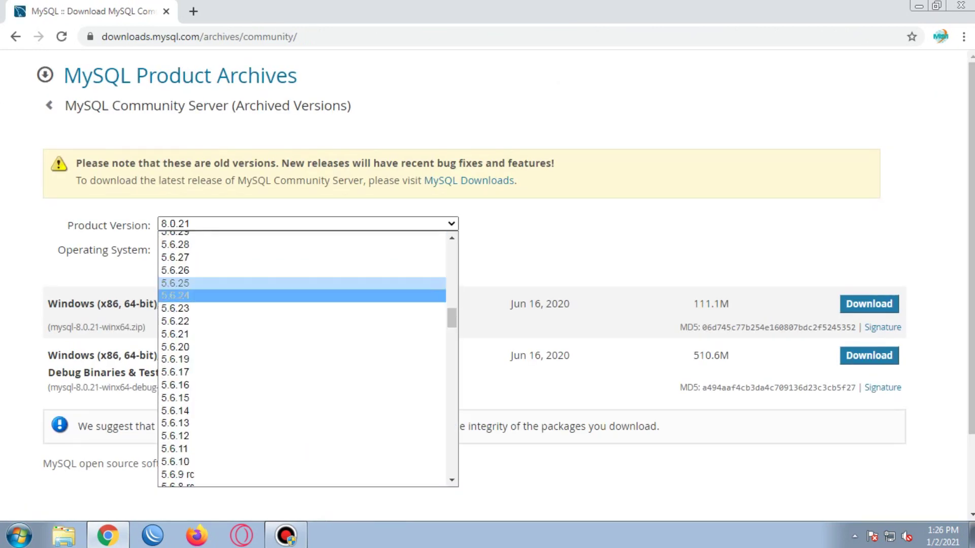
{"action": "scroll", "coordinate": [302, 355], "scroll_direction": "down", "scroll_amount": 8}
{"action": "scroll", "coordinate": [302, 376], "scroll_direction": "up", "scroll_amount": 20}
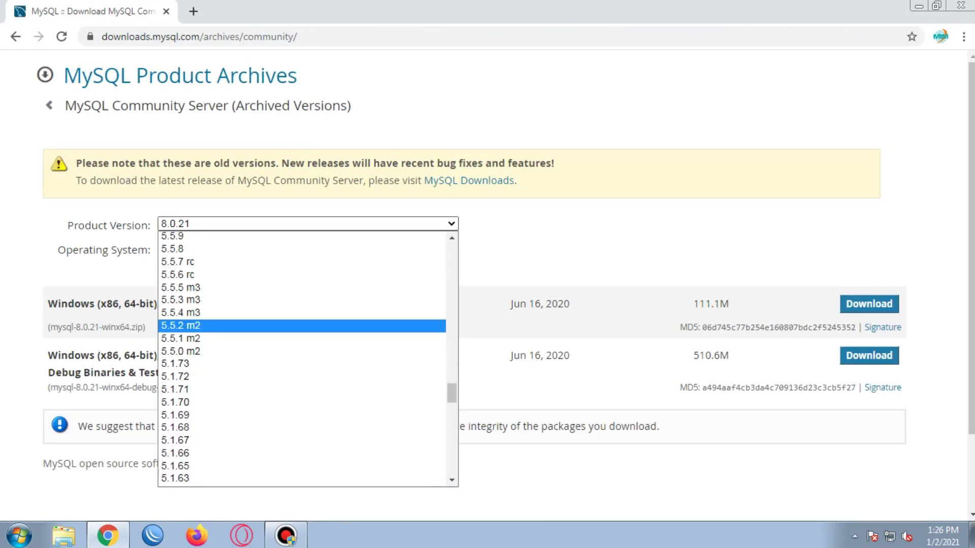
{"action": "scroll", "coordinate": [302, 391], "scroll_direction": "up", "scroll_amount": 1}
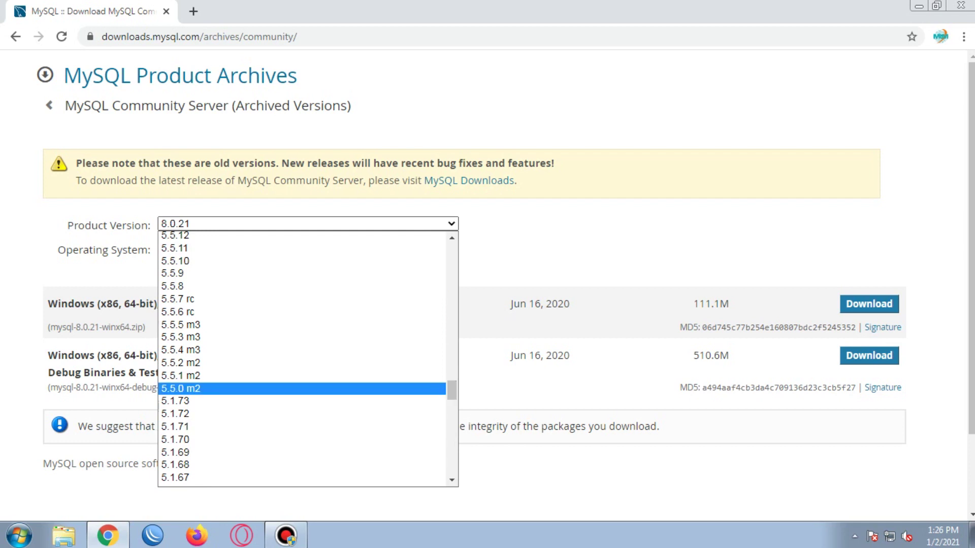
{"action": "scroll", "coordinate": [302, 401], "scroll_direction": "down", "scroll_amount": 20}
{"action": "scroll", "coordinate": [302, 421], "scroll_direction": "up", "scroll_amount": 20}
{"action": "scroll", "coordinate": [302, 401], "scroll_direction": "up", "scroll_amount": 20}
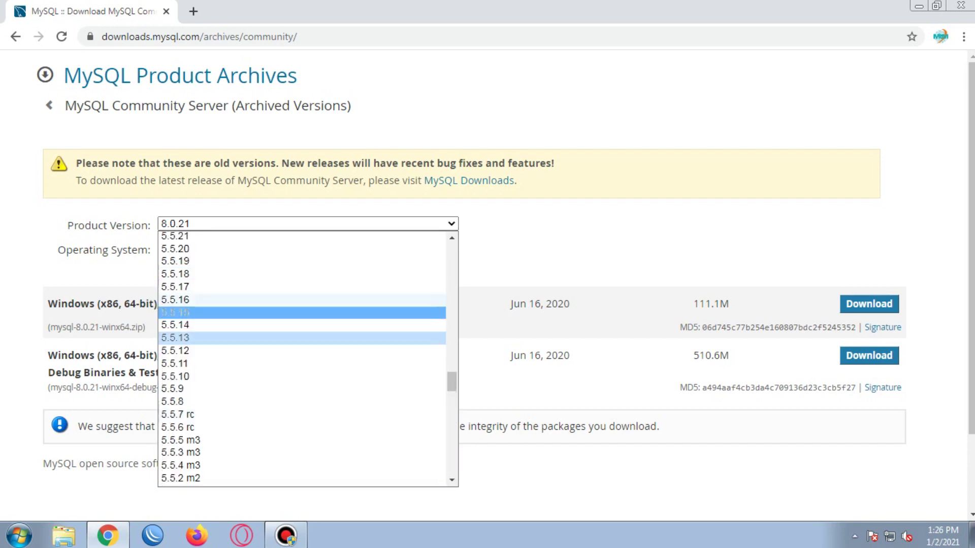
{"action": "left_click", "coordinate": [302, 402]}
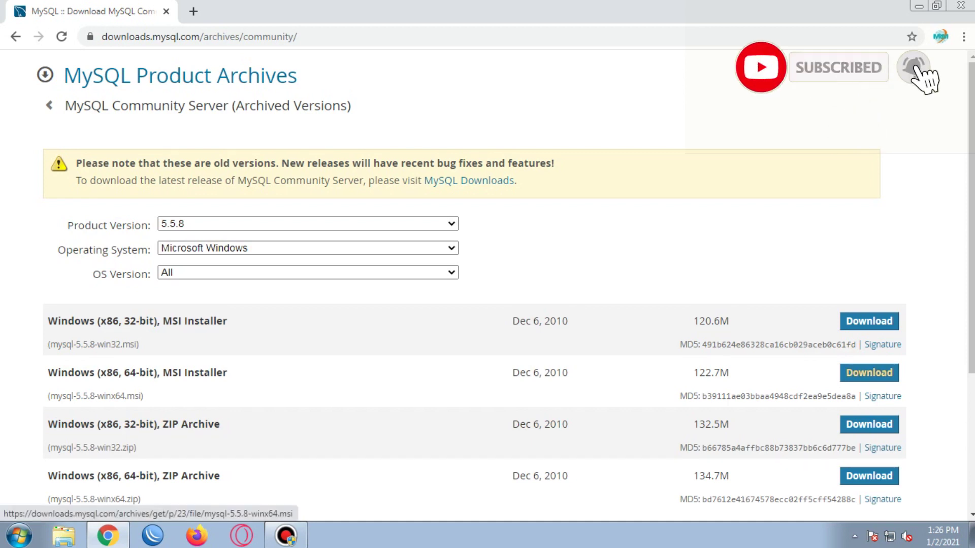
{"action": "left_click", "coordinate": [869, 372]}
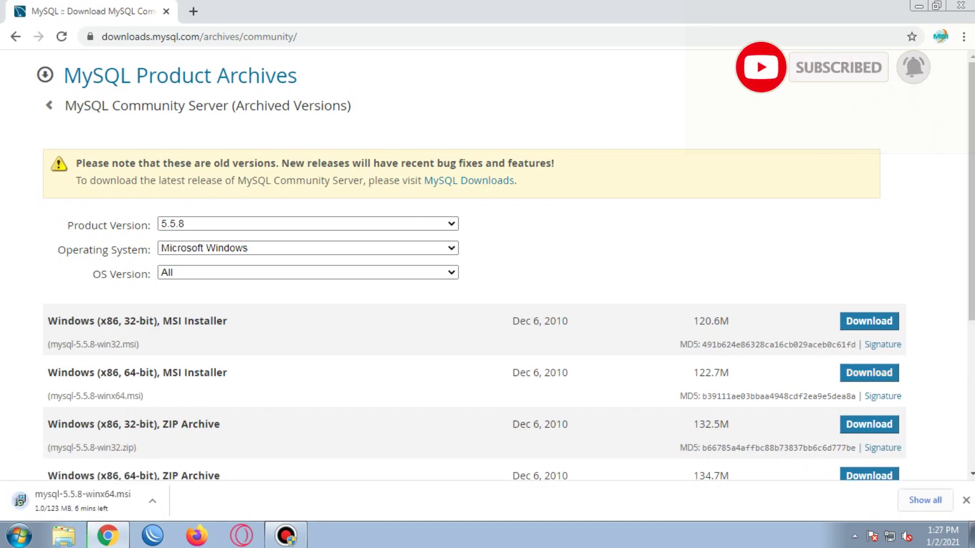
Step: Show Chrome's downloads page with Ctrl+J to follow the mysql-5.5.8-winx64.msi download
{"action": "key", "text": "ctrl+j"}
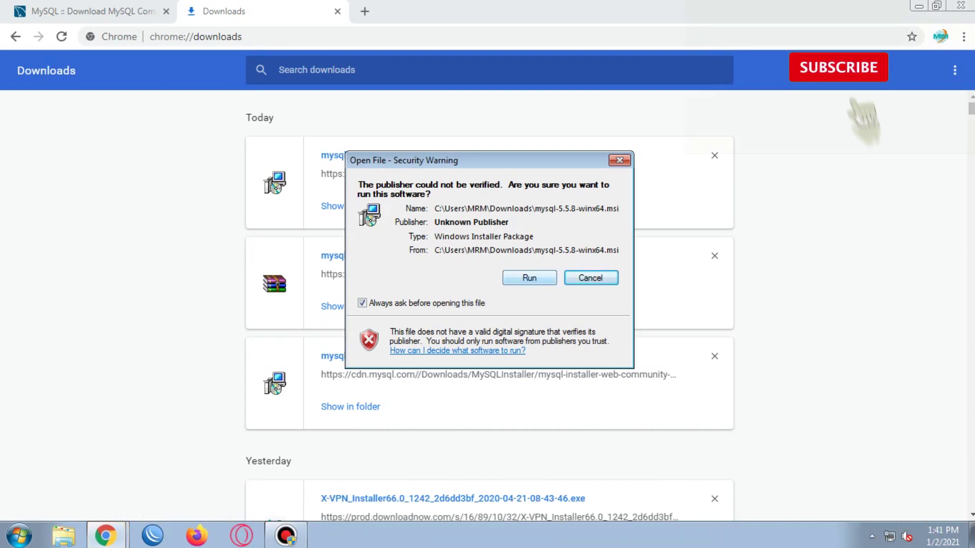
Step: Run the installer past the warning, accept the license, choose Typical, and start installing
{"action": "left_click", "coordinate": [529, 278]}
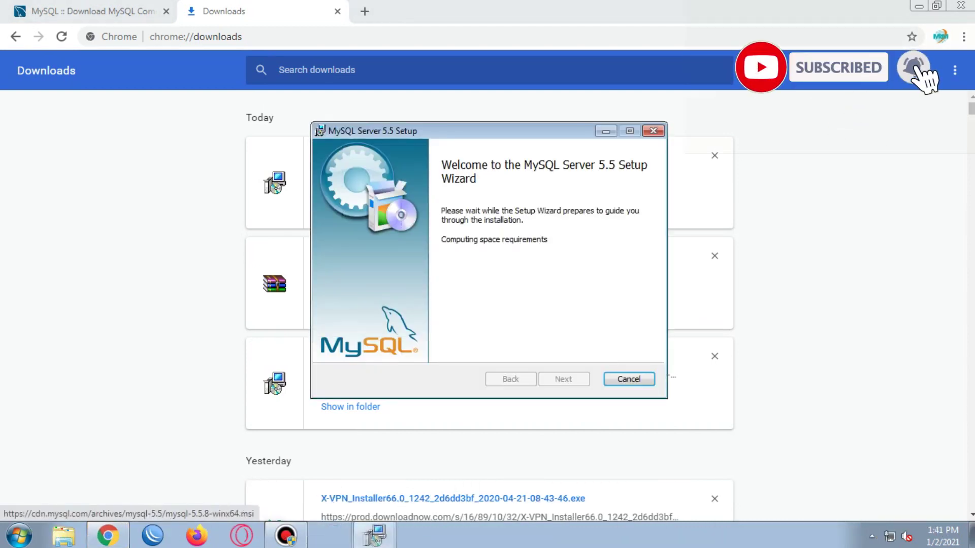
{"action": "key", "text": "Return"}
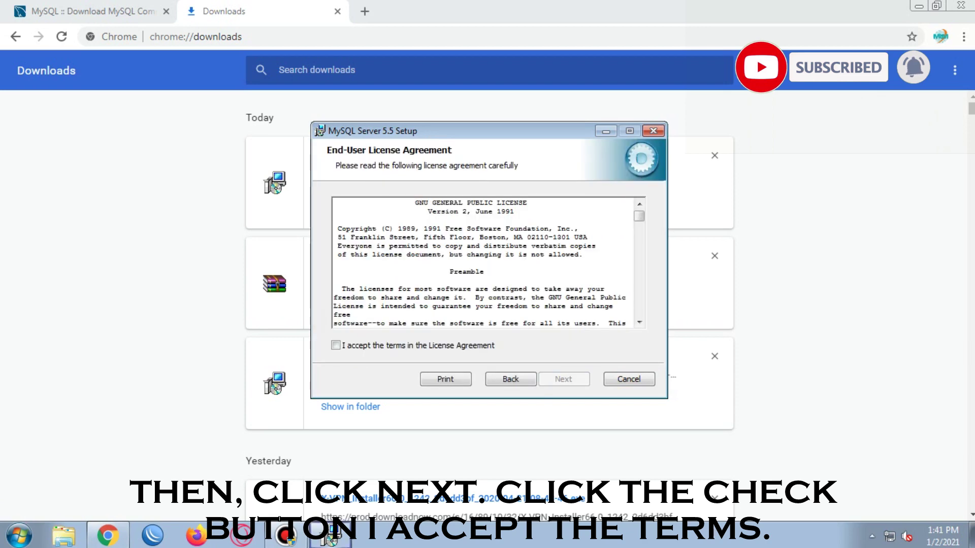
{"action": "key", "text": "alt+a"}
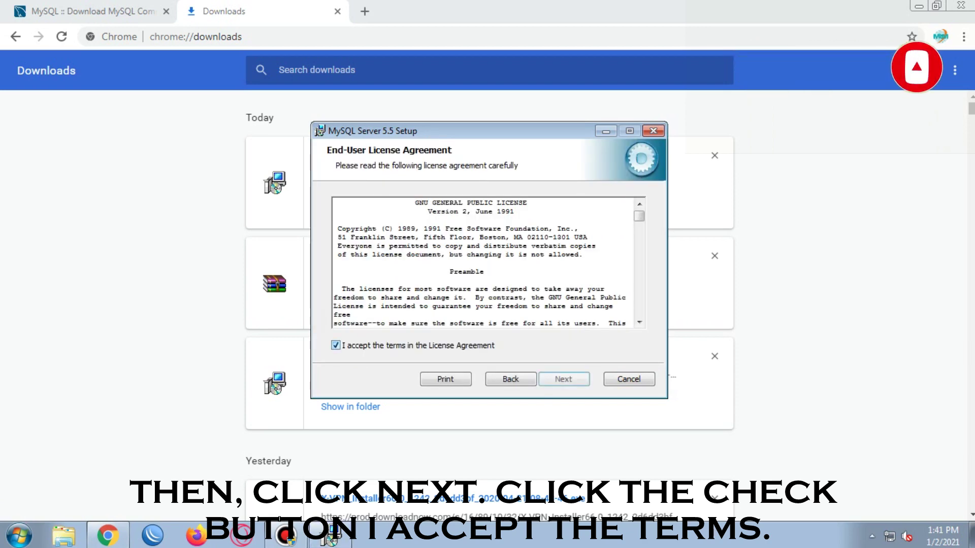
{"action": "key", "text": "Return"}
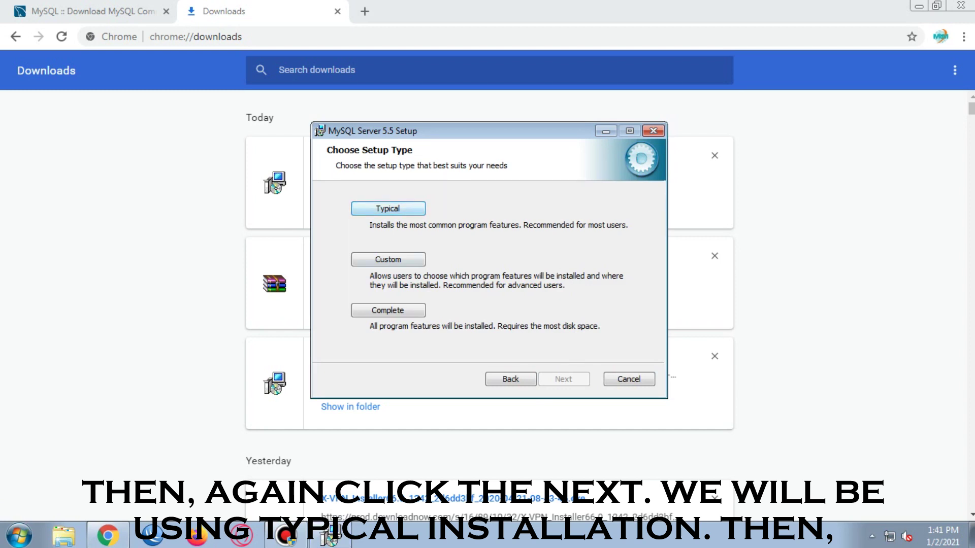
{"action": "key", "text": "Return"}
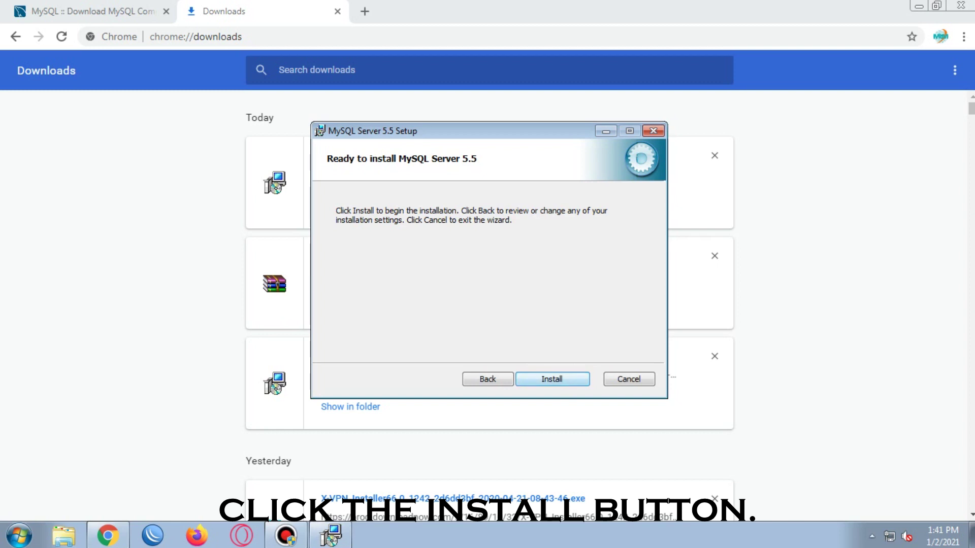
{"action": "key", "text": "Return"}
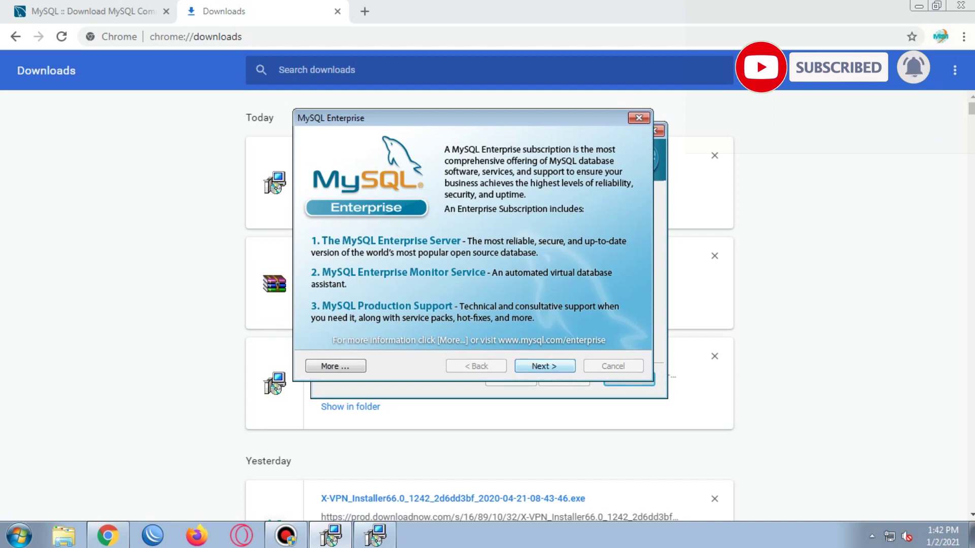
Step: Skip both MySQL Enterprise pages and finish setup with the Instance Configuration Wizard launching
{"action": "left_click", "coordinate": [544, 366]}
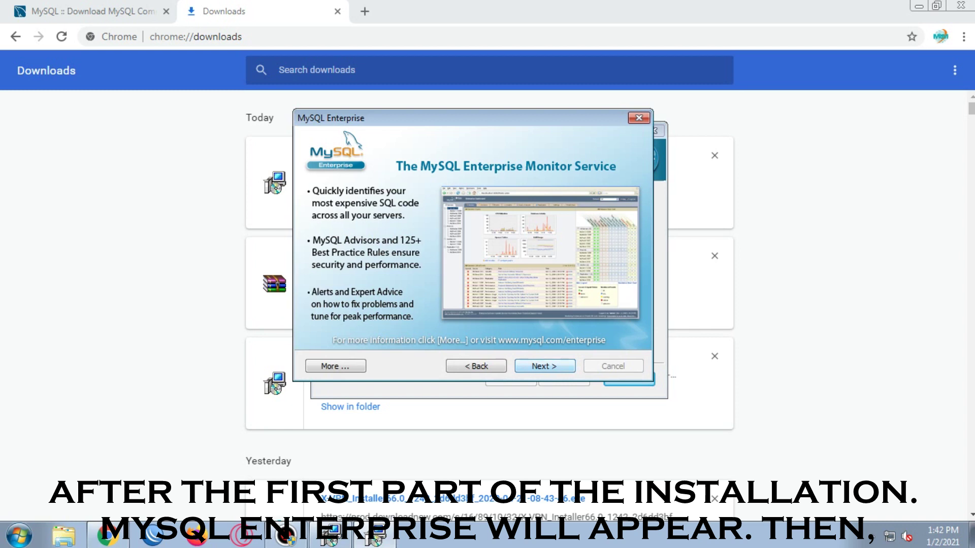
{"action": "left_click", "coordinate": [544, 367]}
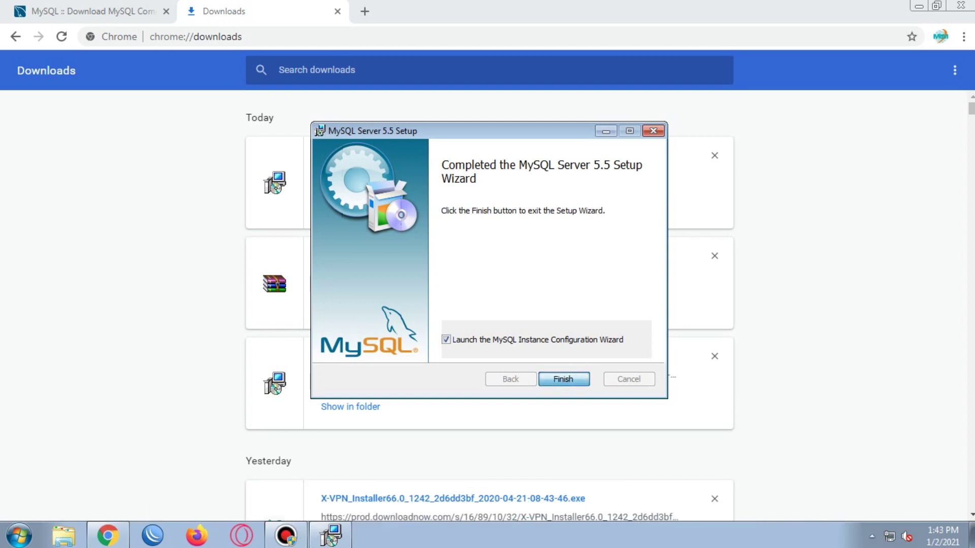
{"action": "key", "text": "Return"}
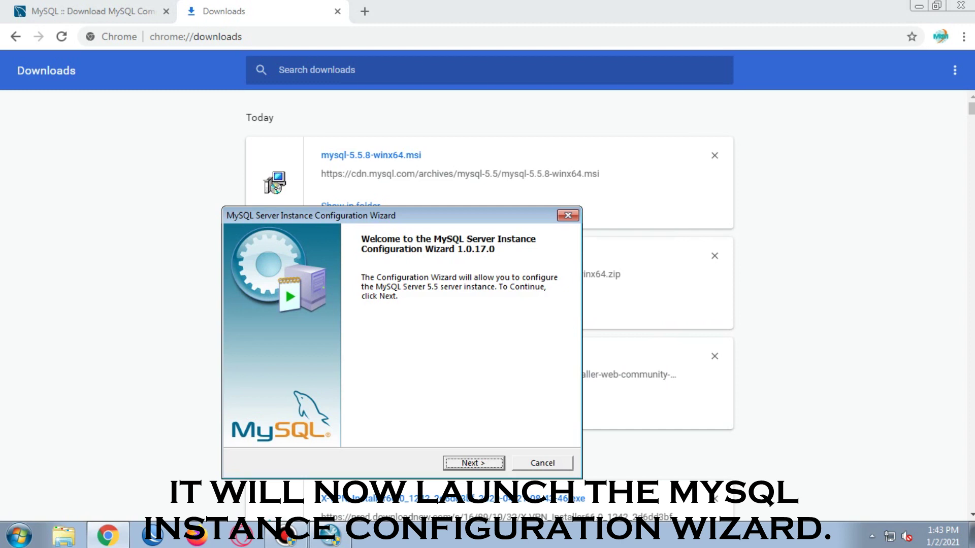
Step: Choose Standard Configuration and include the bin directory in the Windows PATH
{"action": "key", "text": "Return"}
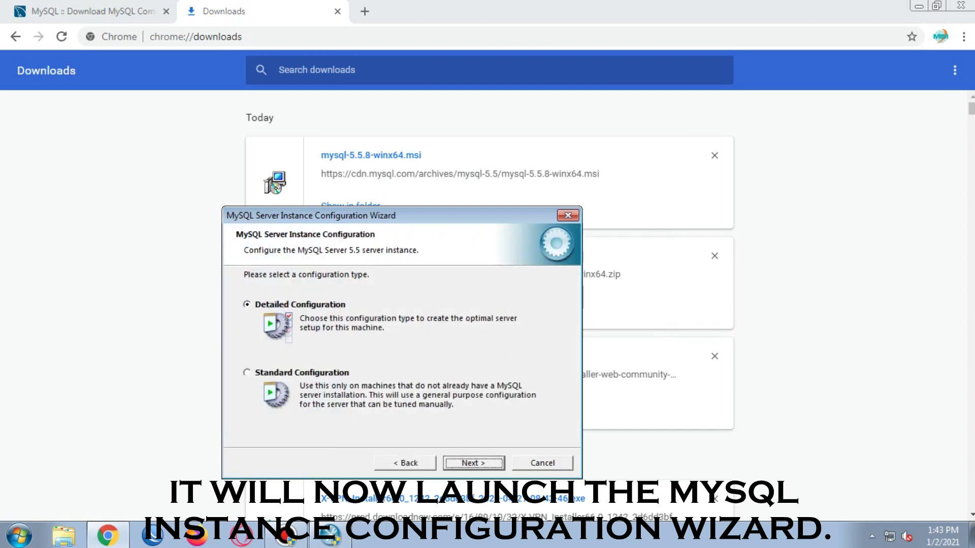
{"action": "left_click", "coordinate": [302, 372]}
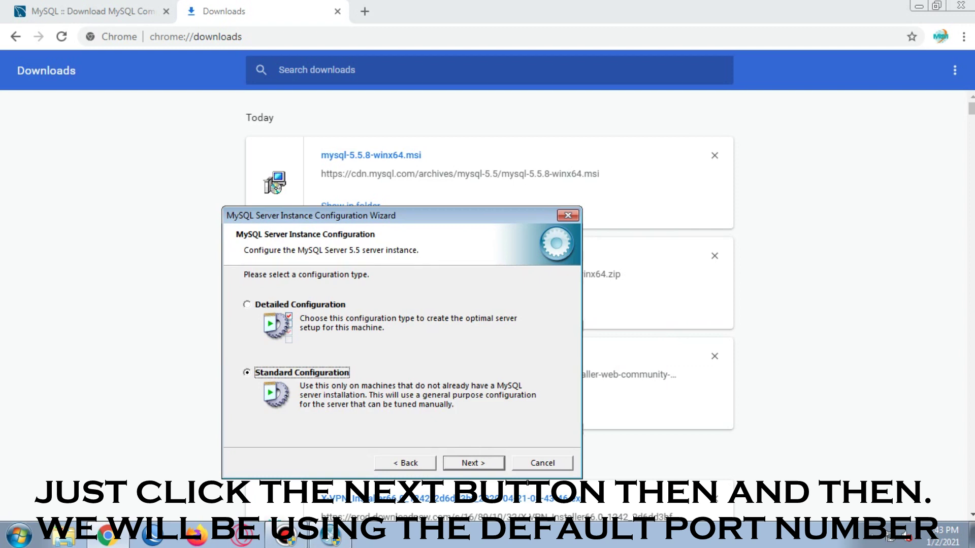
{"action": "key", "text": "Return"}
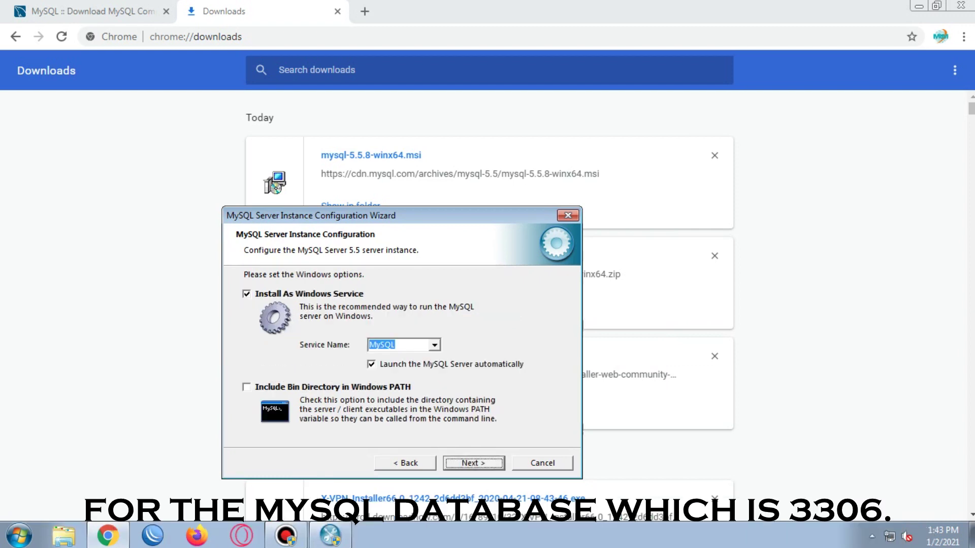
{"action": "left_click", "coordinate": [246, 387]}
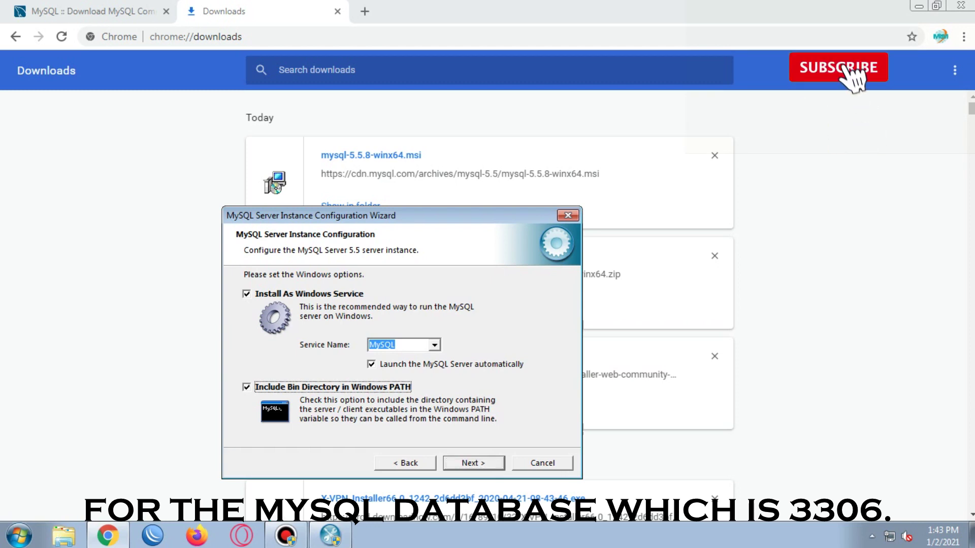
{"action": "key", "text": "Return"}
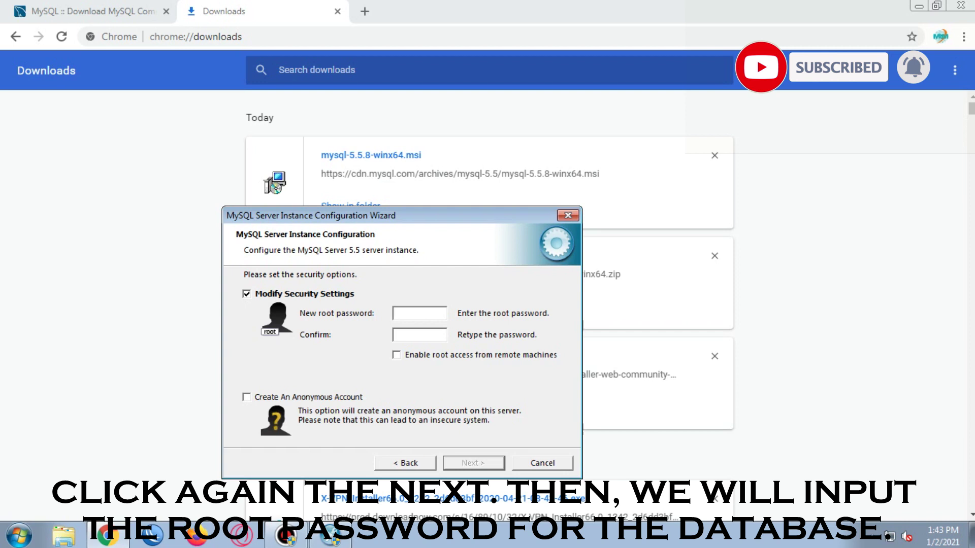
Step: Enter the root account password and confirm it
{"action": "type", "text": "root"}
{"action": "key", "text": "Tab"}
{"action": "type", "text": "root"}
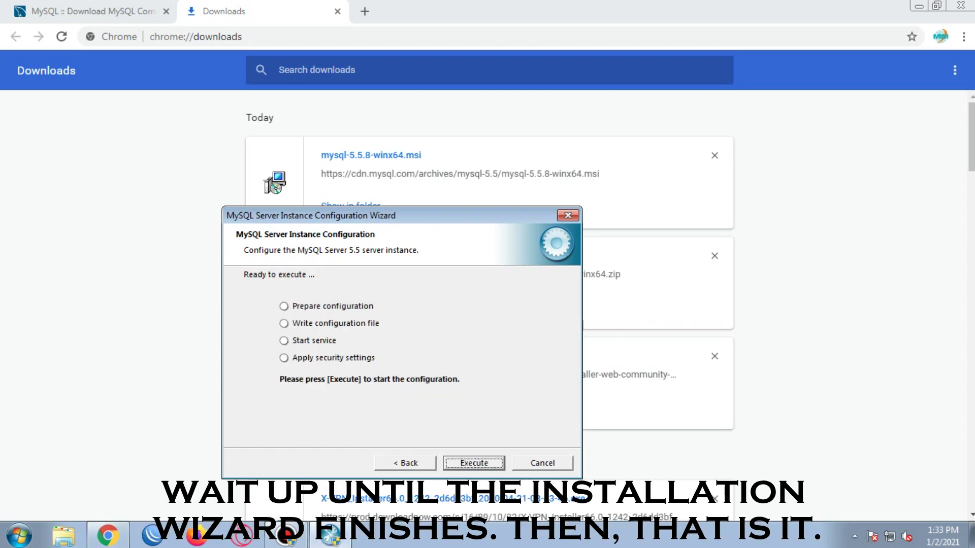
Step: Execute the configuration to write my.ini, start the service and apply security, then finish
{"action": "key", "text": "Return"}
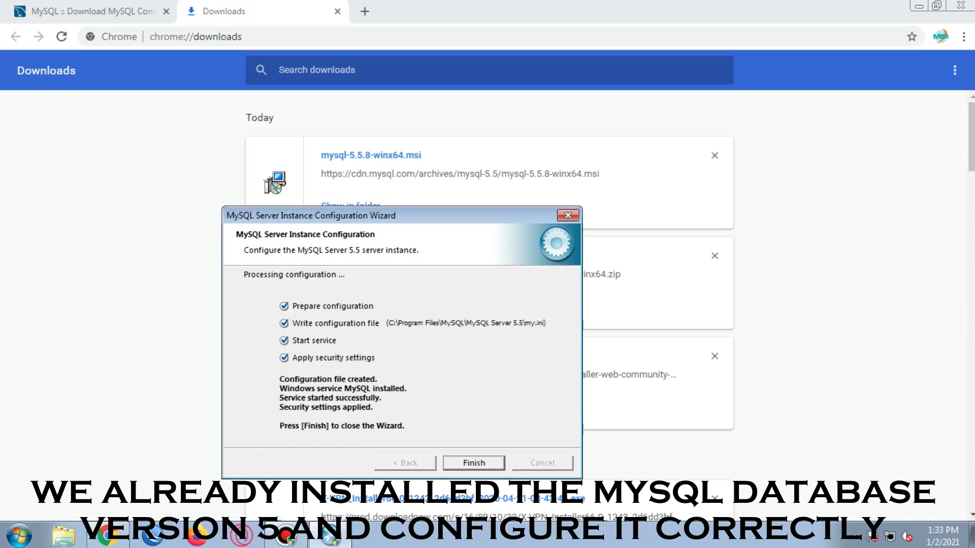
{"action": "key", "text": "Return"}
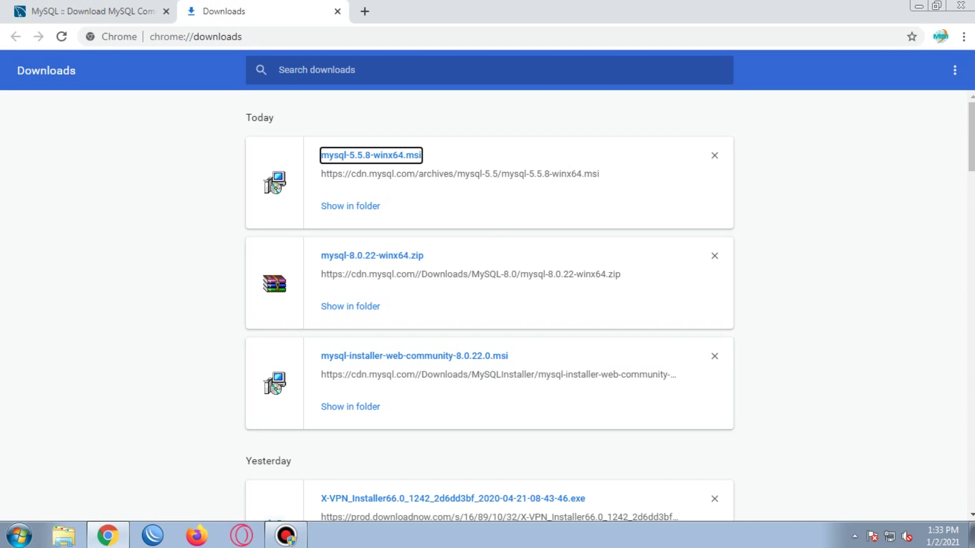